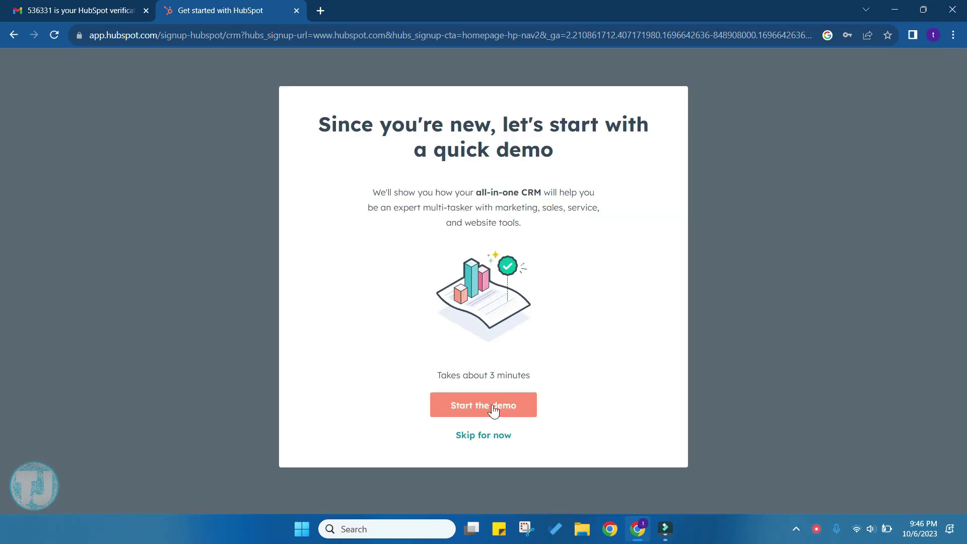
- Follow the demo tour through email performance and the contact record, then save a meeting
left_click(491, 405)
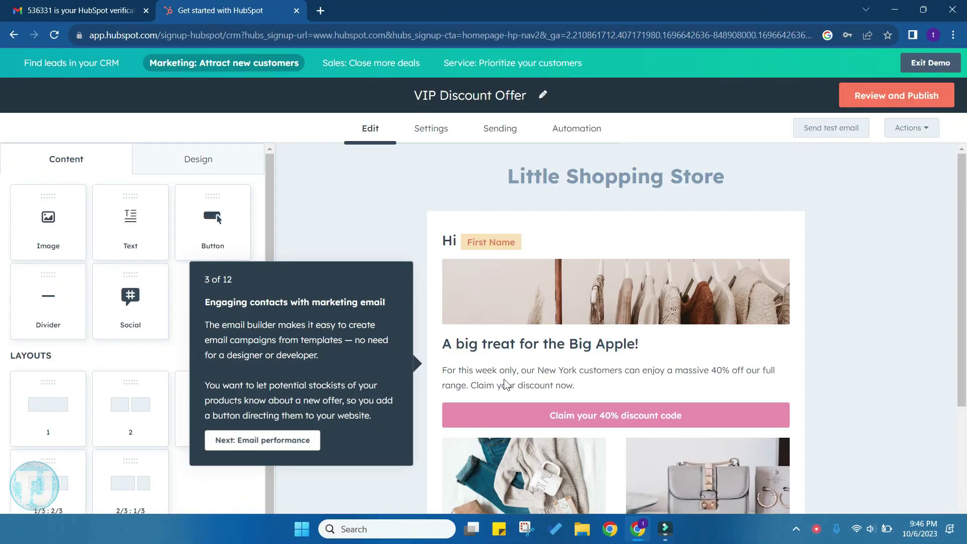
left_click(262, 439)
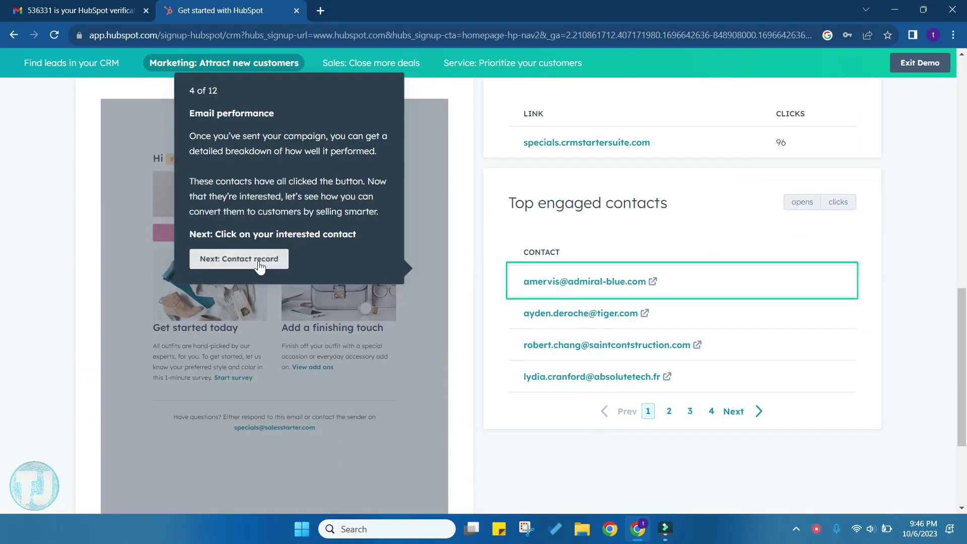
left_click(260, 261)
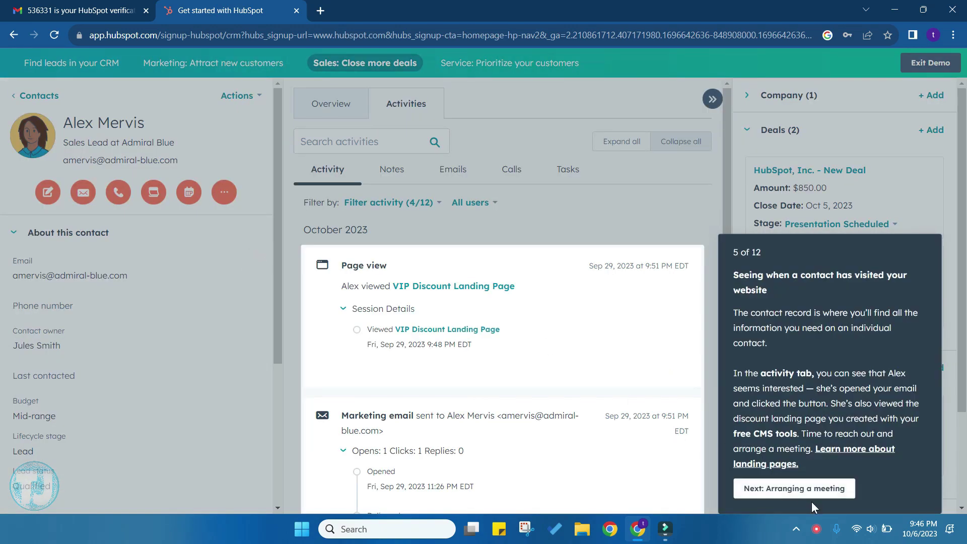
left_click(800, 490)
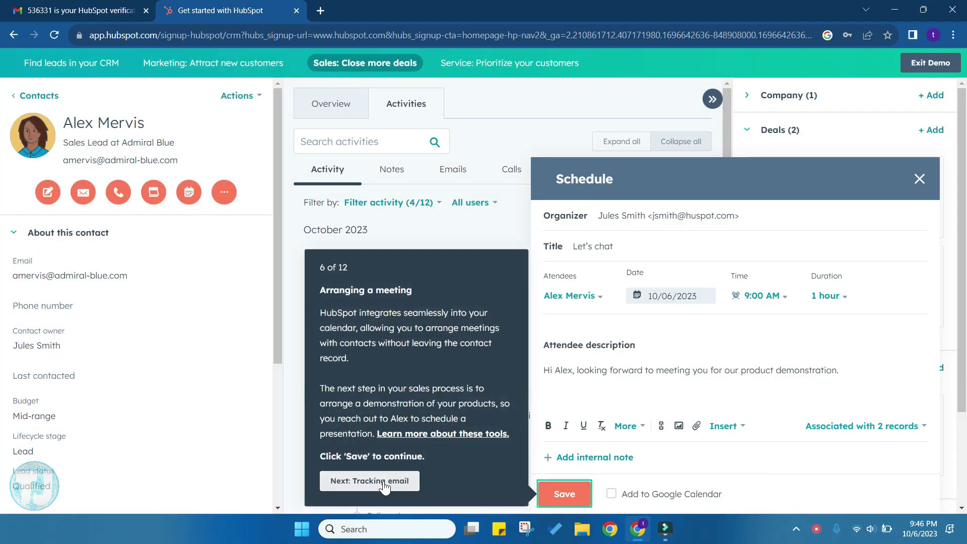
left_click(384, 484)
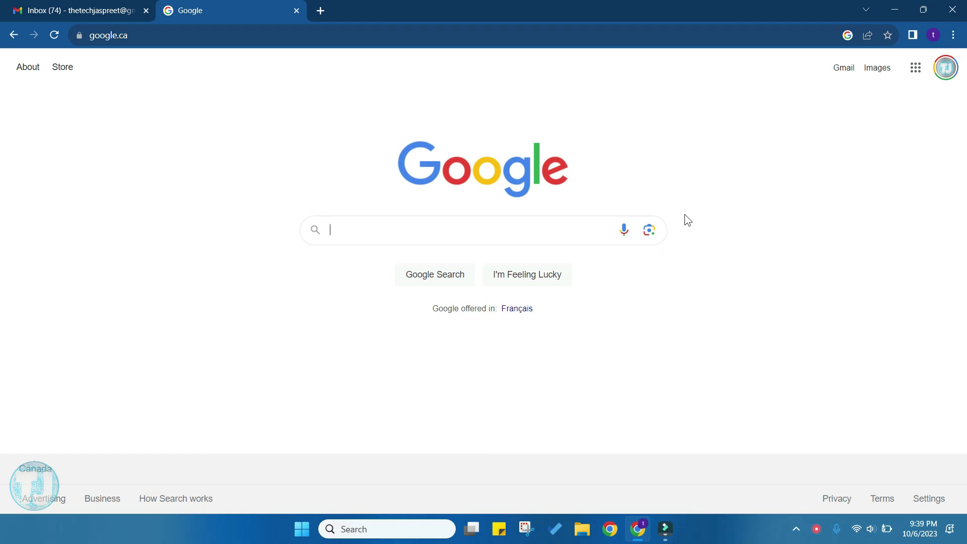
type("hub")
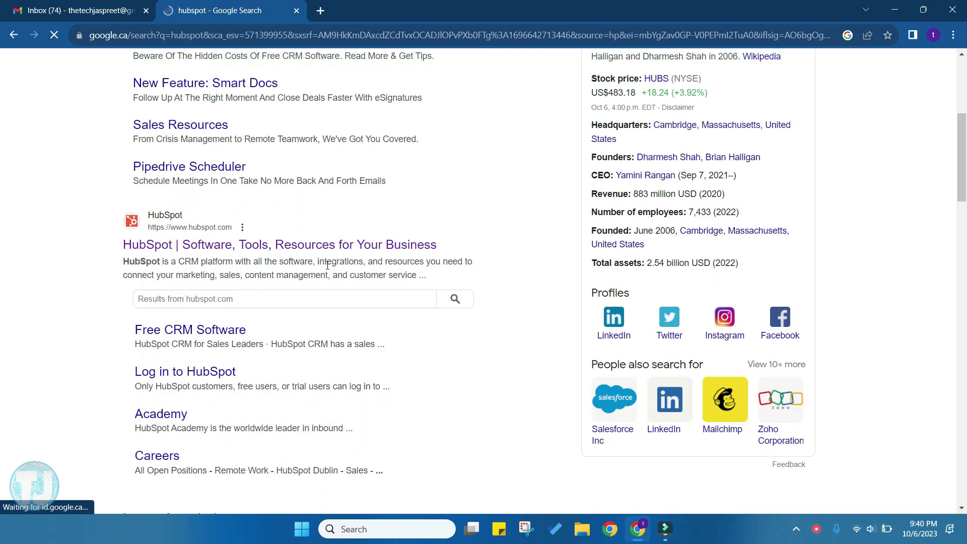
- Open the official HubSpot site from the 'hubspot' search results
left_click(327, 246)
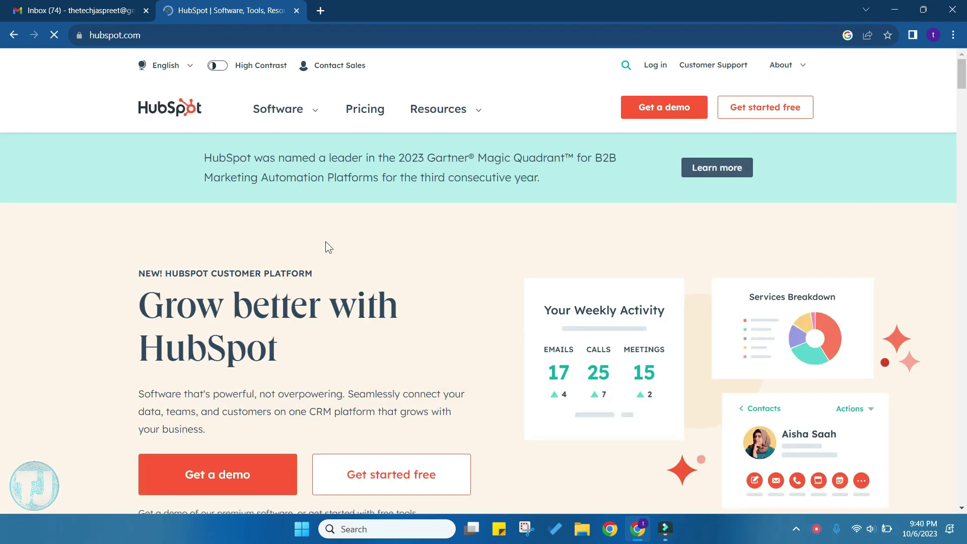
scroll(327, 246, "down", 1)
scroll(327, 246, "down", 2)
scroll(326, 246, "down", 2)
scroll(325, 243, "down", 2)
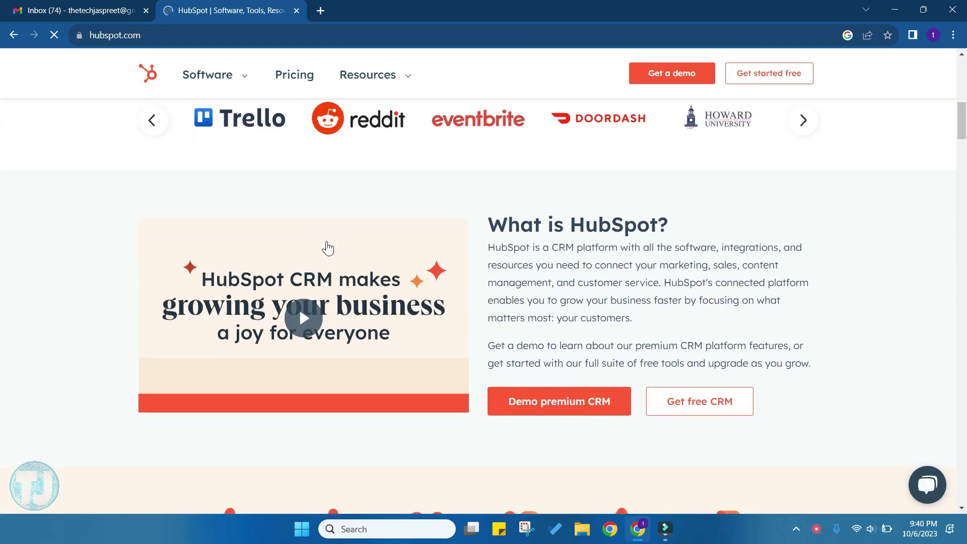
scroll(325, 243, "down", 2)
scroll(326, 247, "down", 2)
scroll(326, 247, "up", 3)
scroll(327, 247, "up", 4)
scroll(325, 241, "up", 2)
scroll(326, 241, "up", 2)
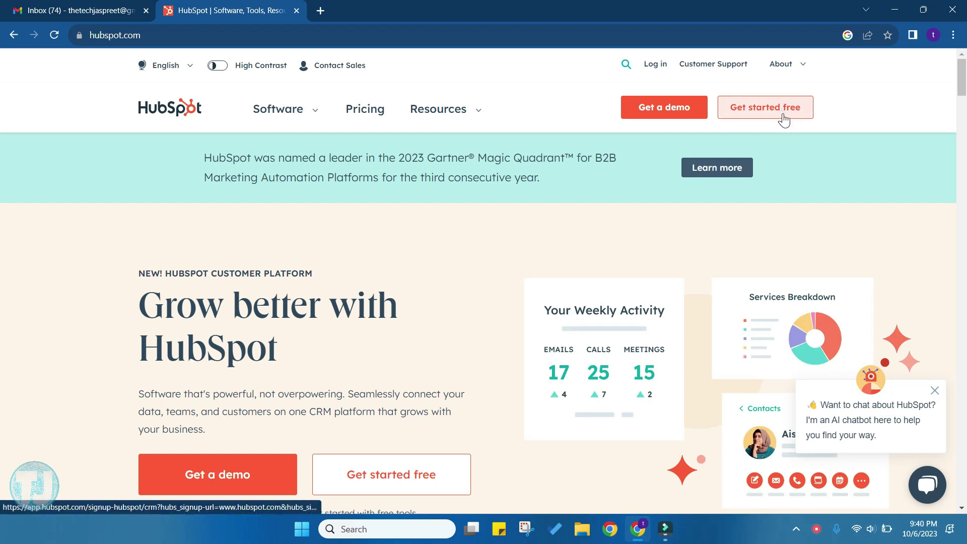
- Begin free sign-up, submit an email address for verification, then switch to Gmail
left_click(783, 119)
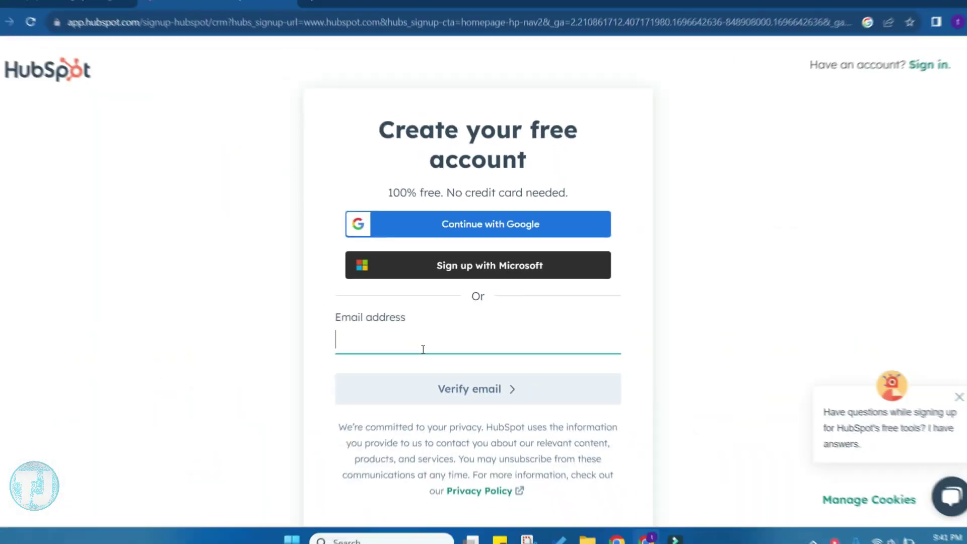
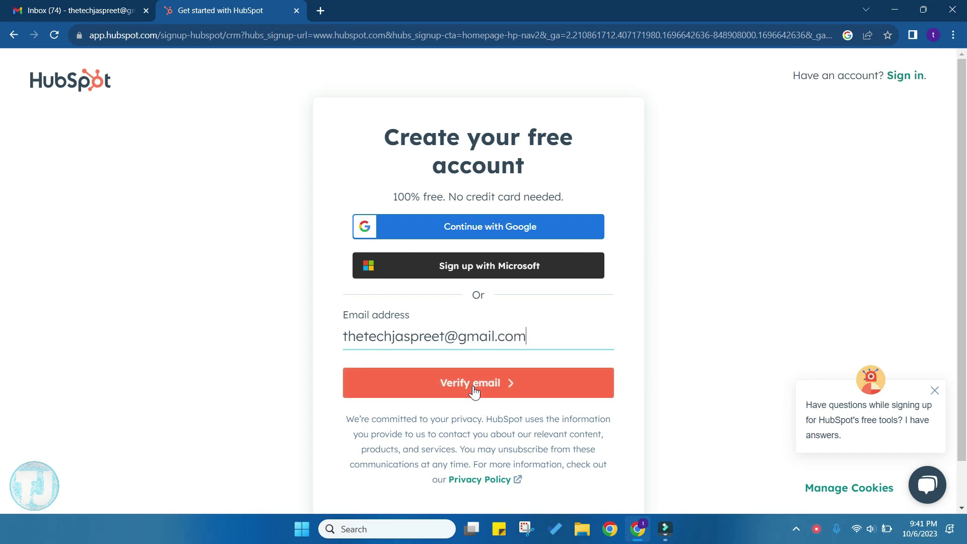
left_click(472, 386)
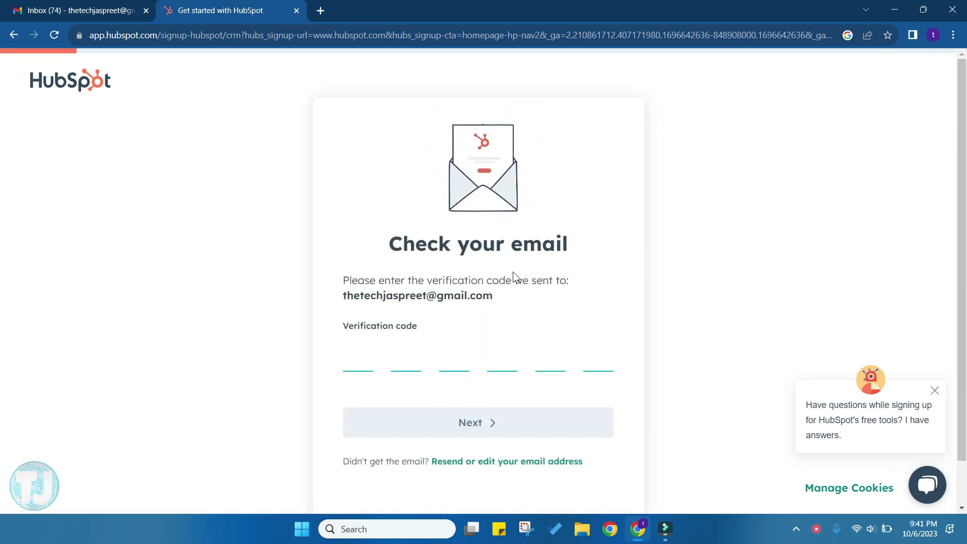
left_click(11, 8)
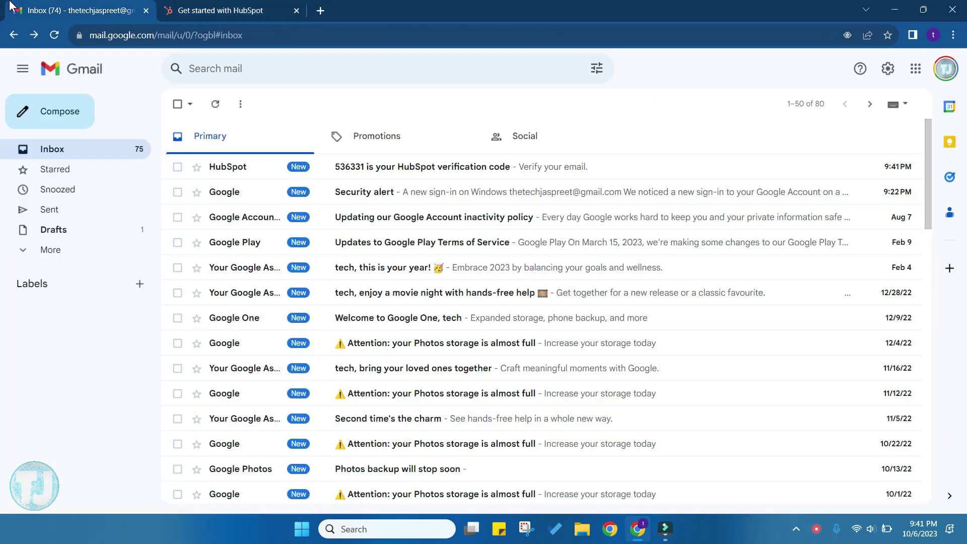
left_click(418, 172)
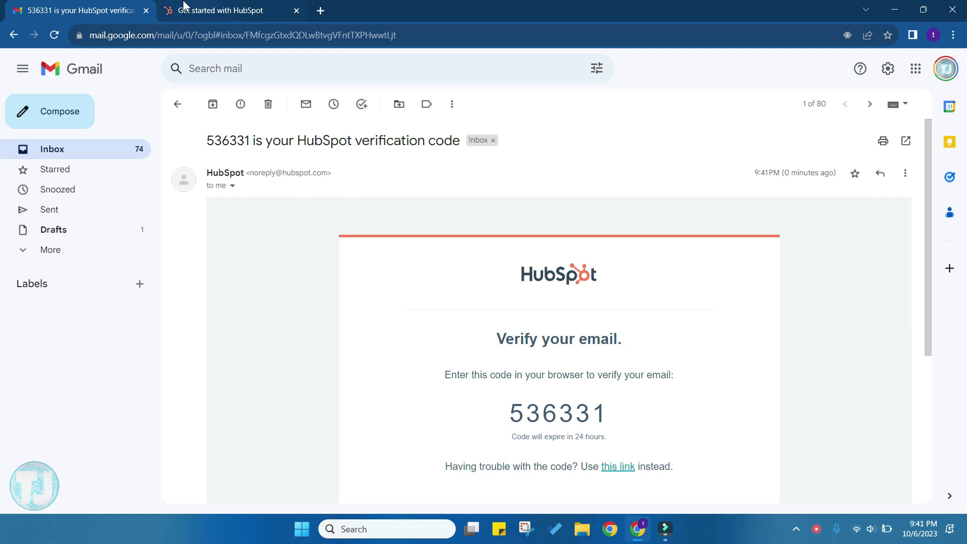
left_click(211, 7)
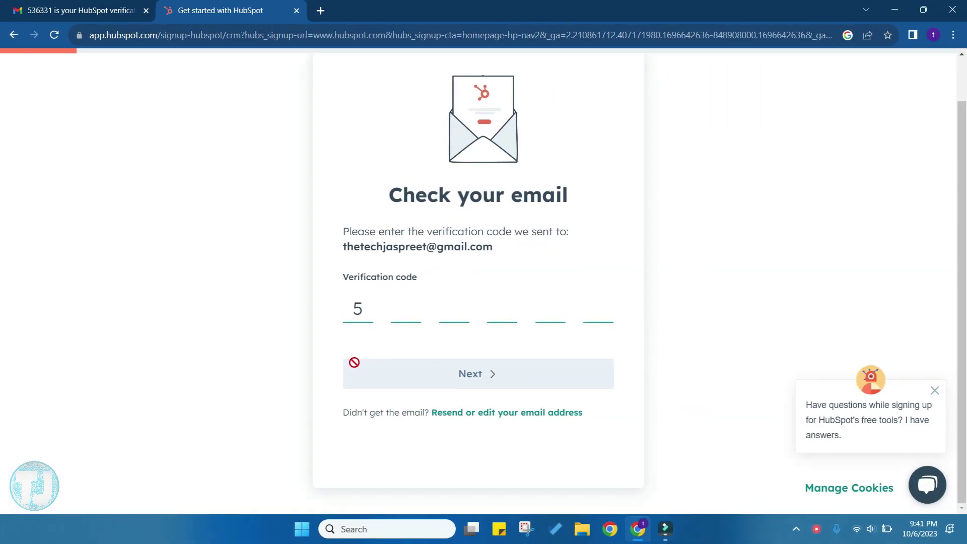
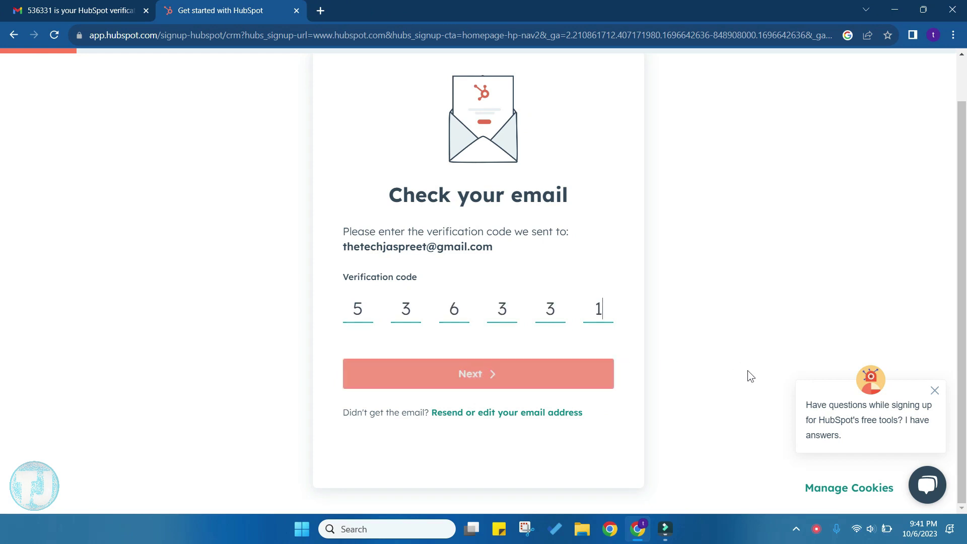
left_click(563, 370)
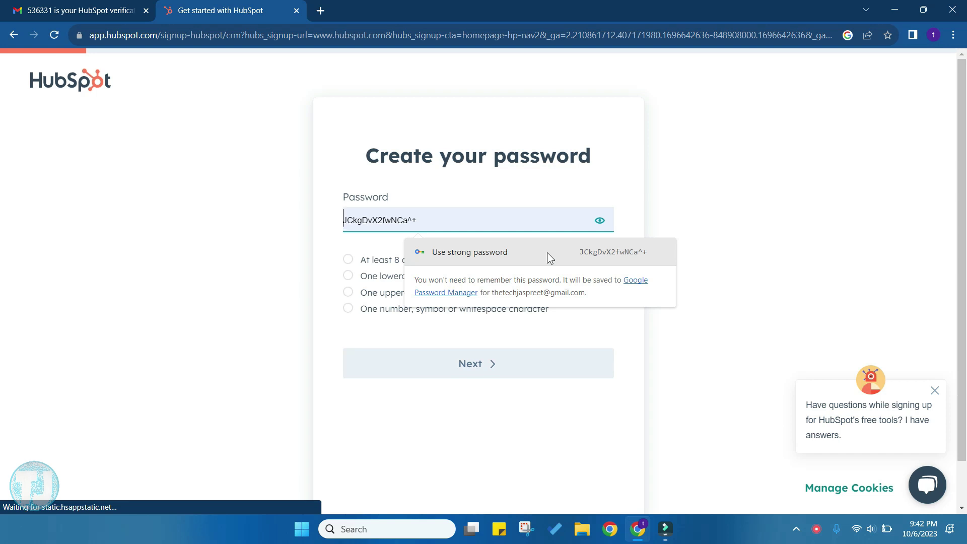
left_click(547, 252)
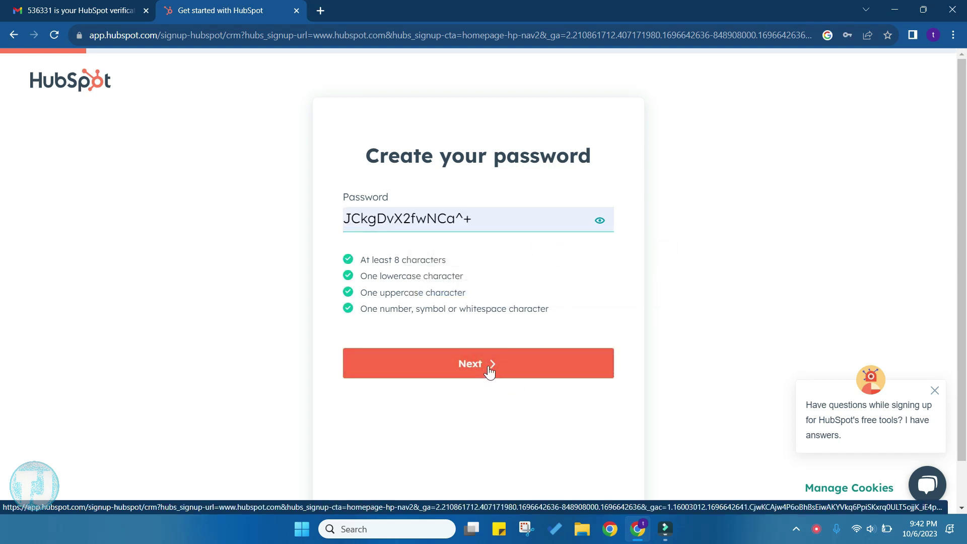
- Confirm the password, then enter a first and last name
left_click(487, 368)
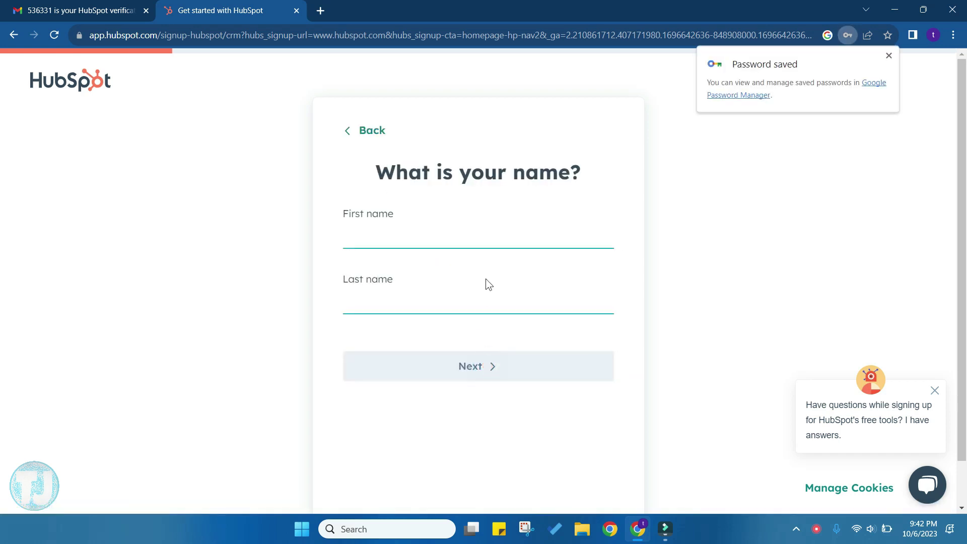
left_click(493, 231)
type("Tech q")
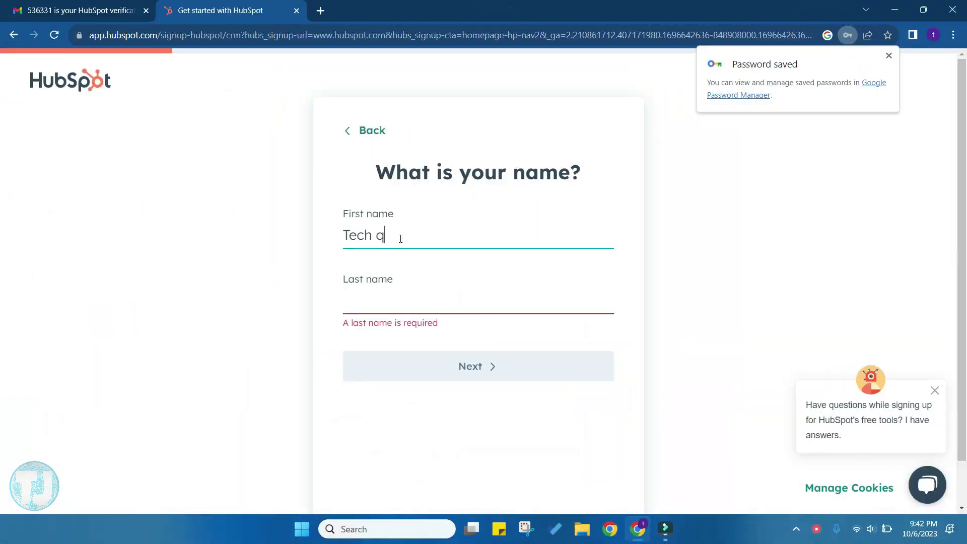
type("Jaspre")
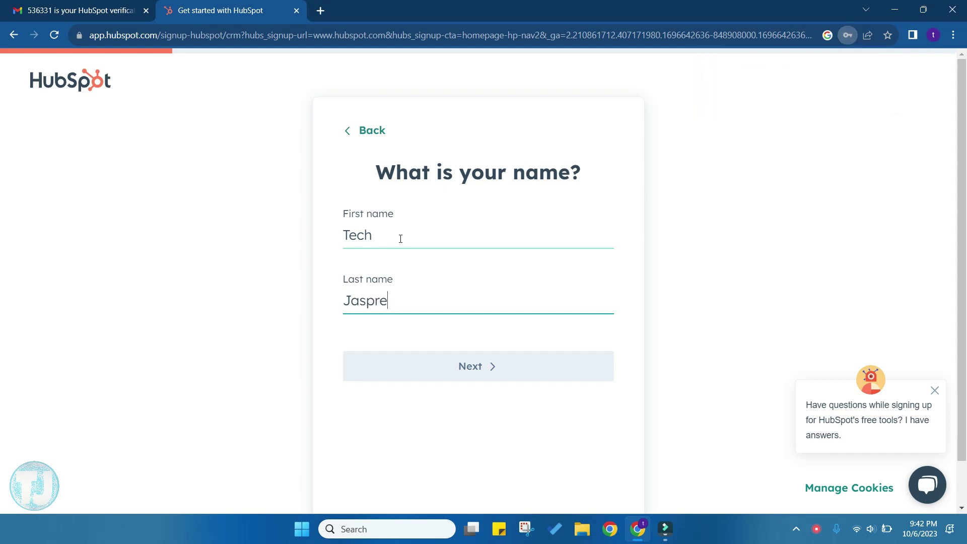
type("et")
key("Return")
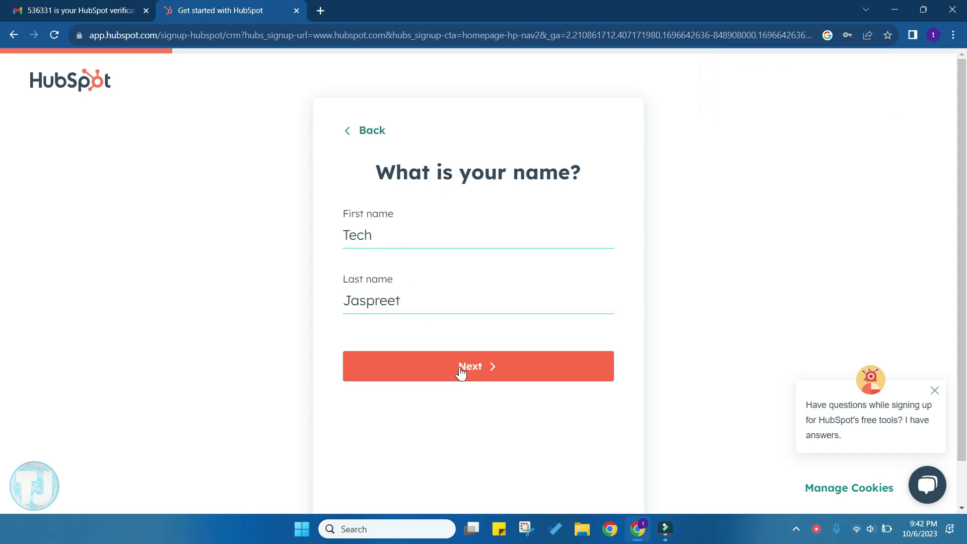
- Choose Marketing and Advertising as the industry by searching 'marke'
left_click(459, 368)
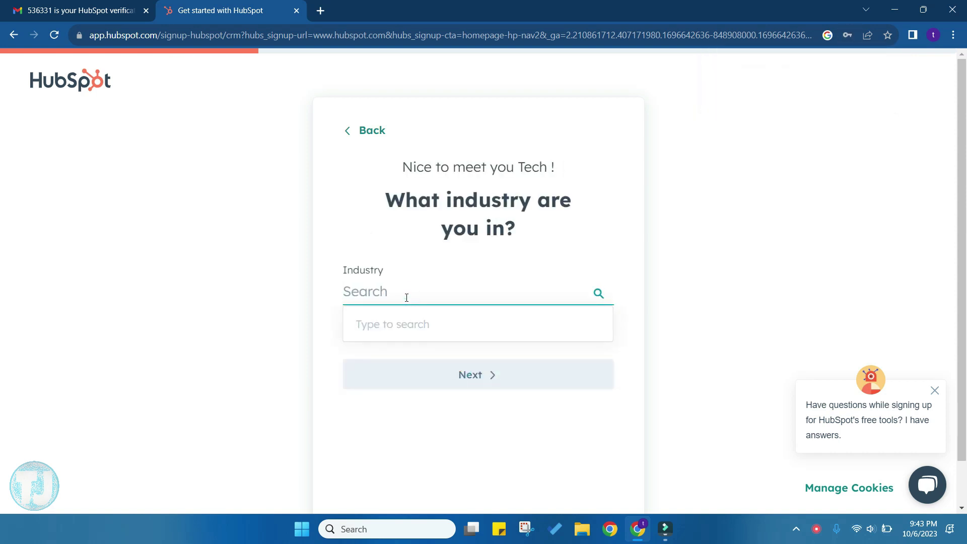
left_click(360, 236)
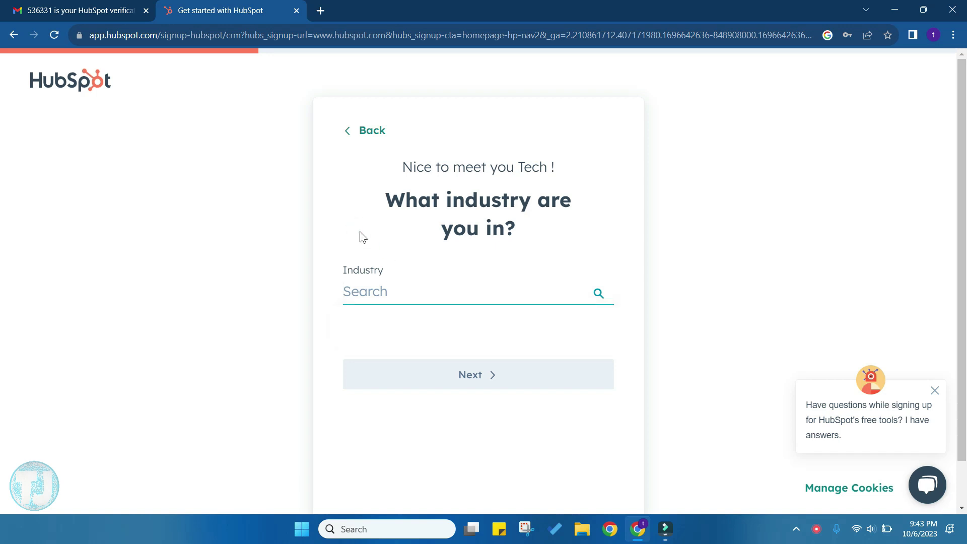
left_click(362, 288)
type("m")
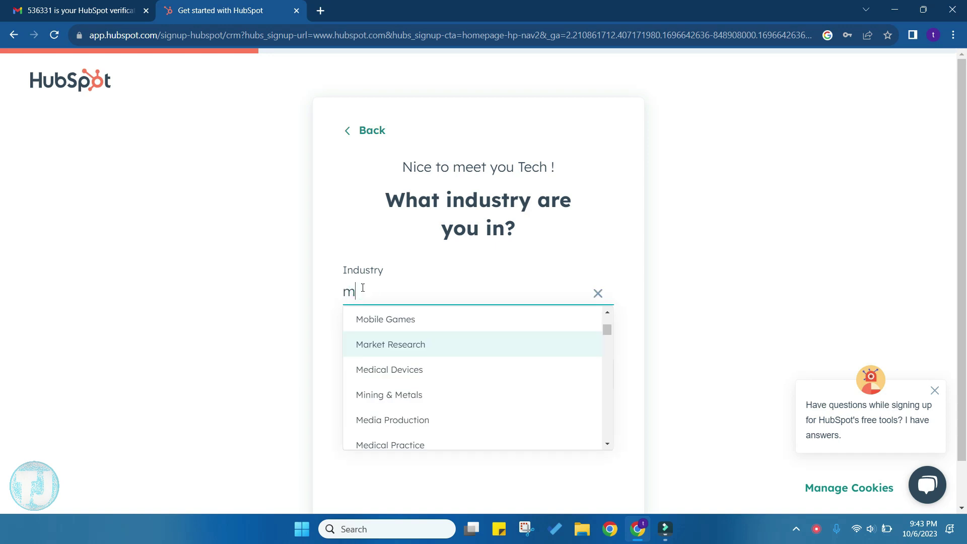
type("arke")
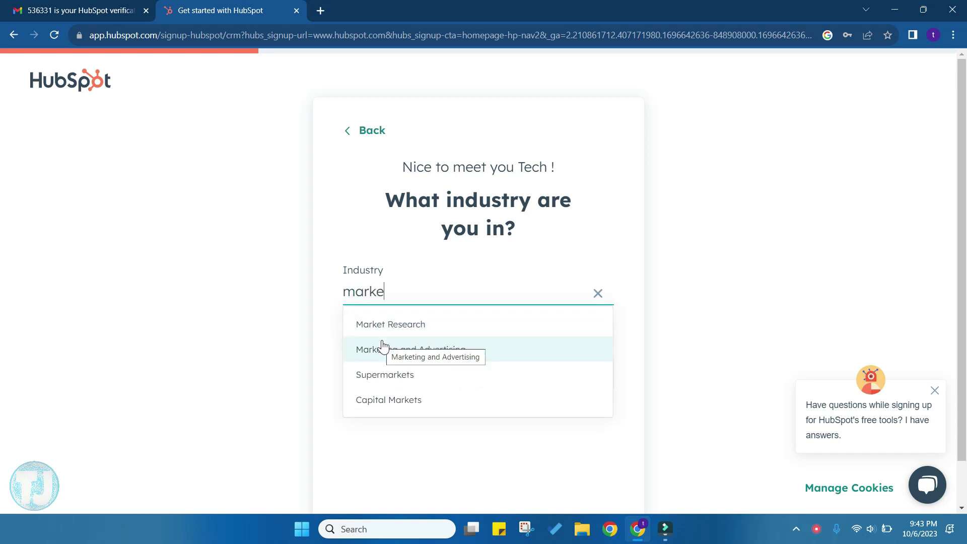
left_click(383, 346)
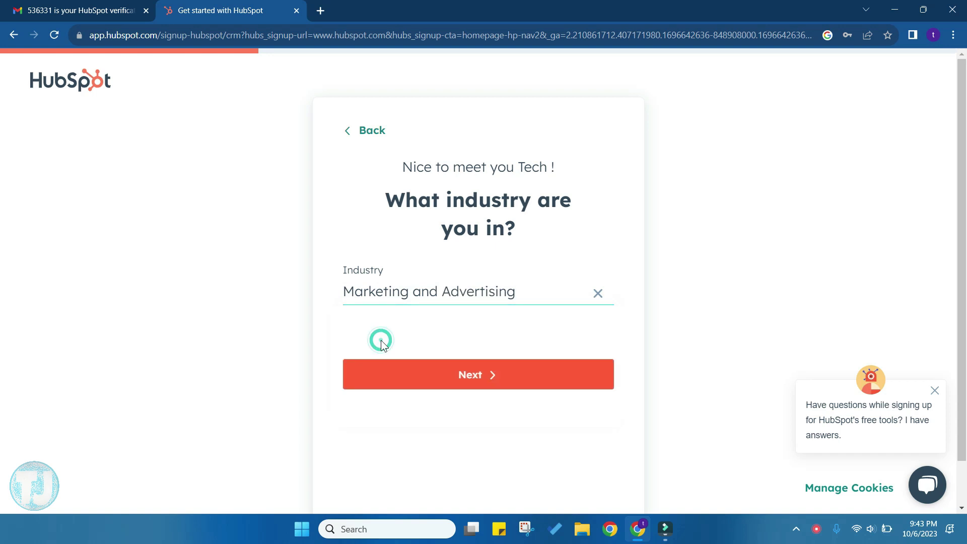
- Pick Marketing Manager as the job role after searching 'mark'
left_click(484, 375)
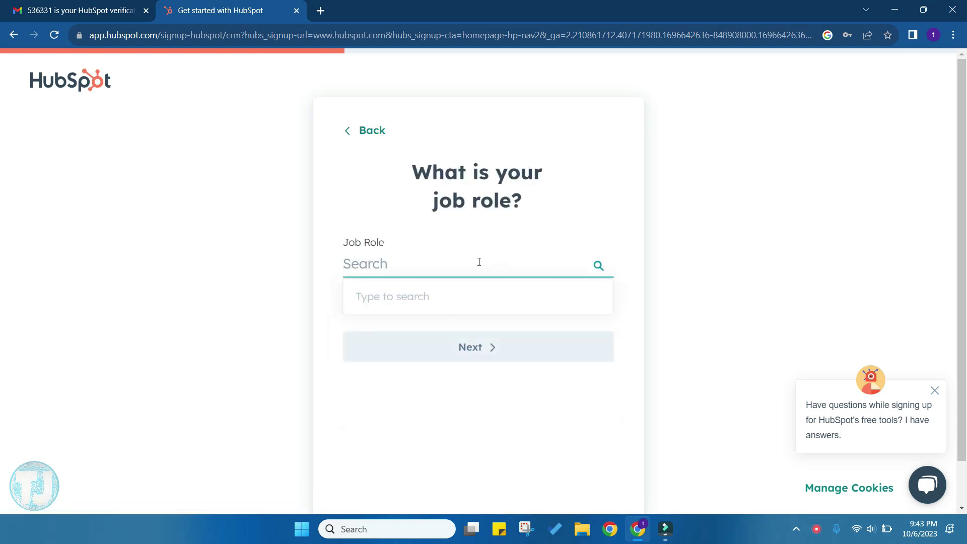
type("maer")
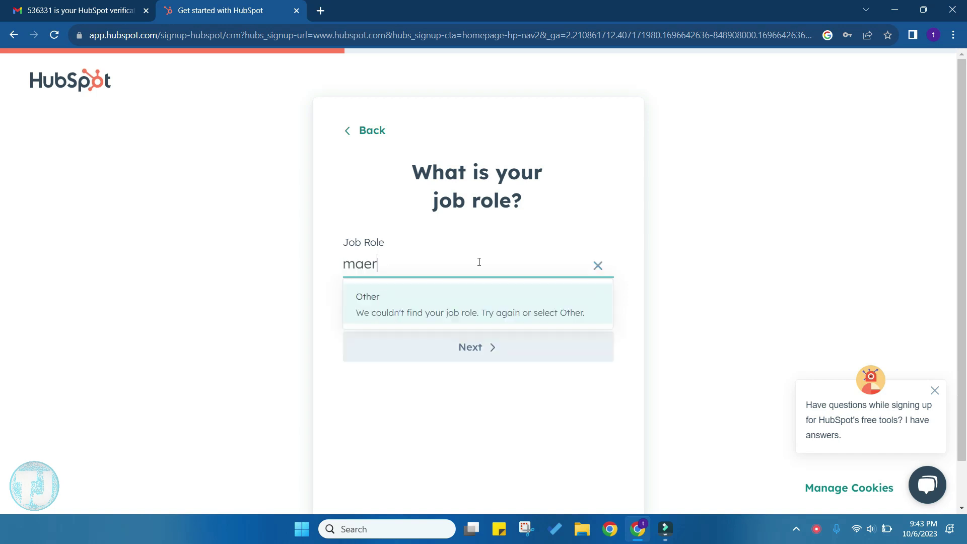
key("BackSpace")
key("BackSpace")
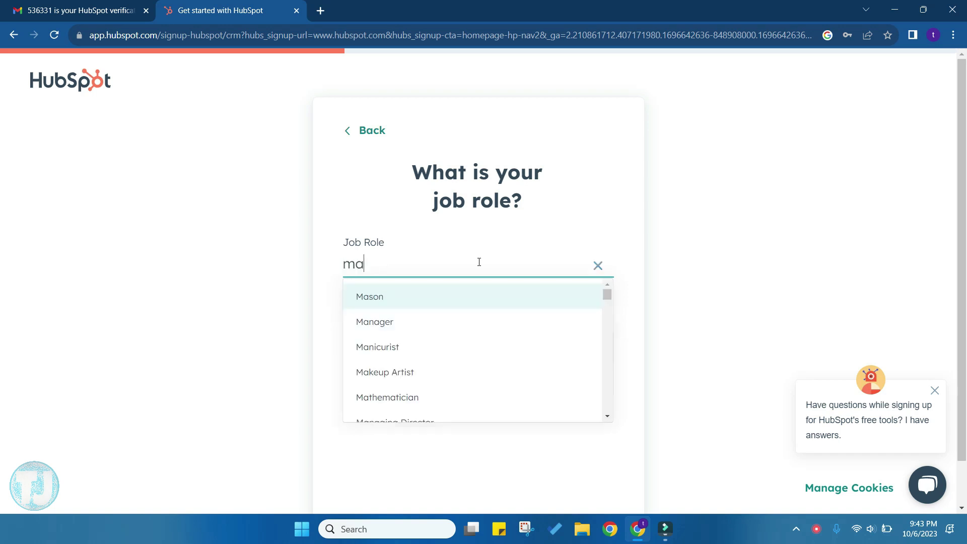
type("rk")
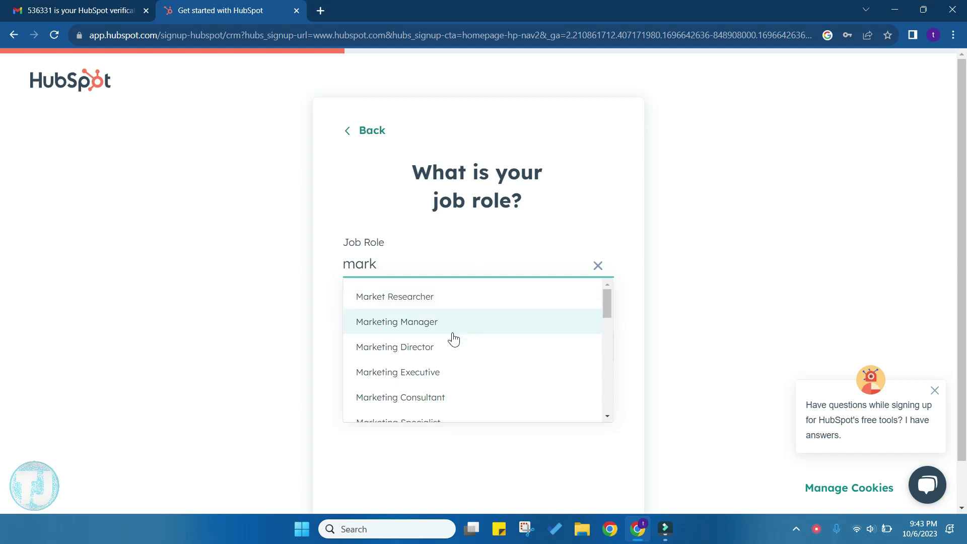
scroll(439, 374, "down", 2)
scroll(441, 373, "down", 1)
scroll(442, 374, "down", 3)
scroll(441, 374, "up", 1)
scroll(443, 374, "up", 5)
left_click(411, 323)
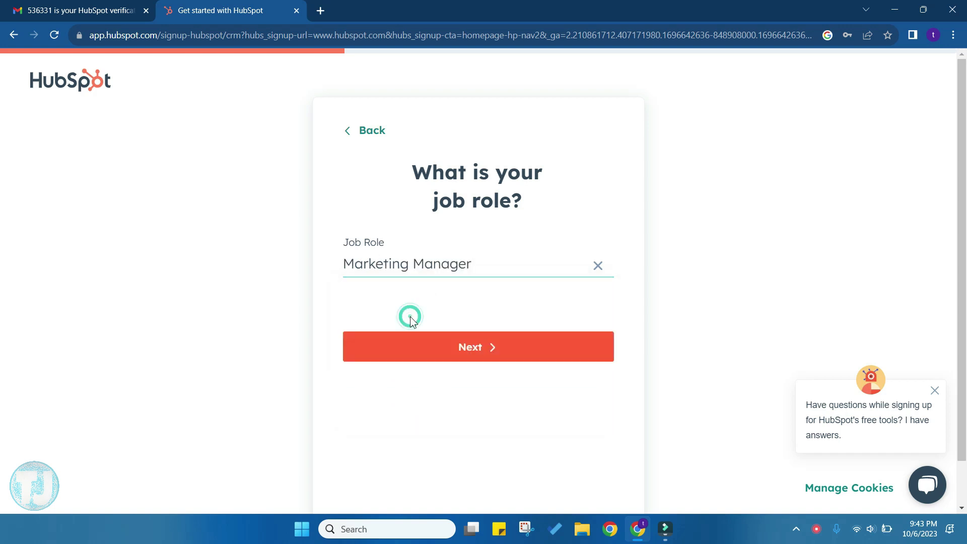
- Enter the company name on its sign-up page and submit it
left_click(475, 355)
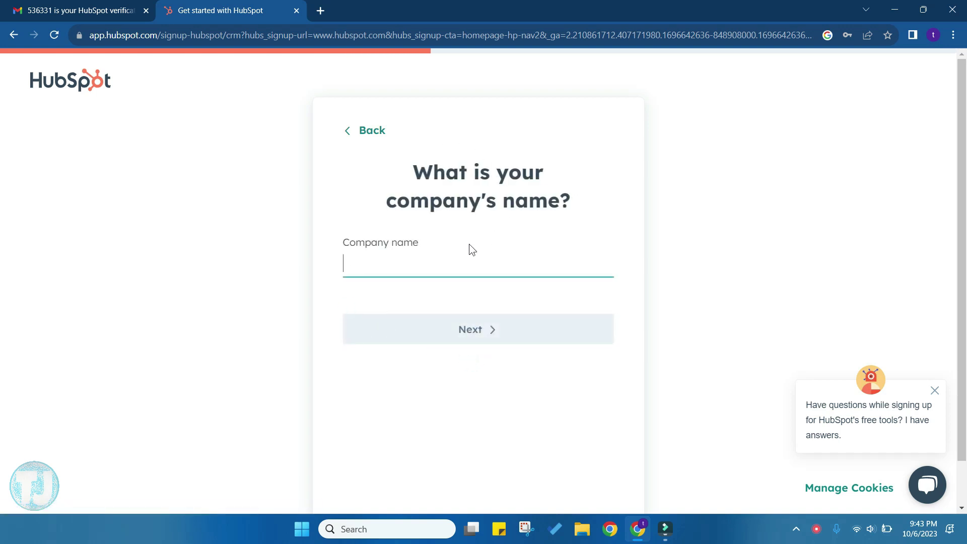
type("T")
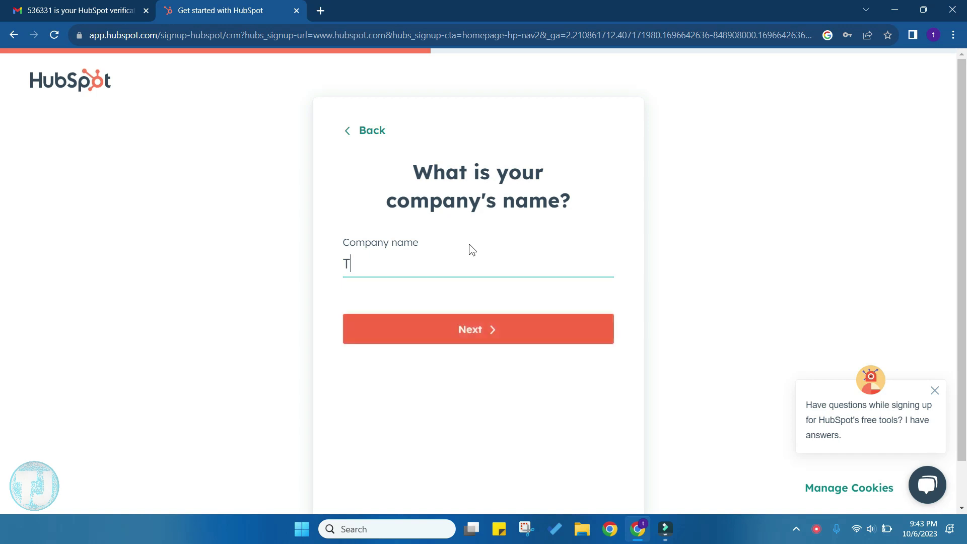
type("ech")
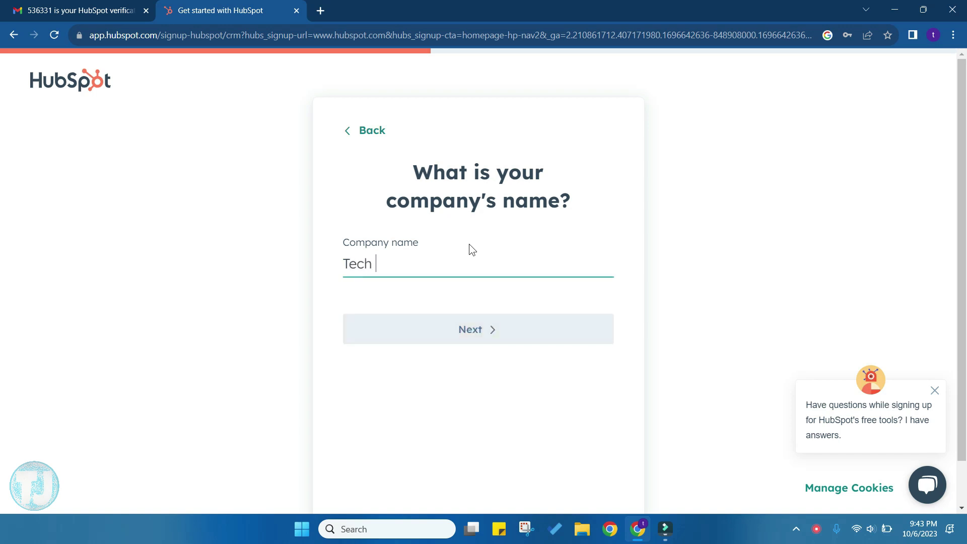
type("Jaspreet")
left_click(484, 334)
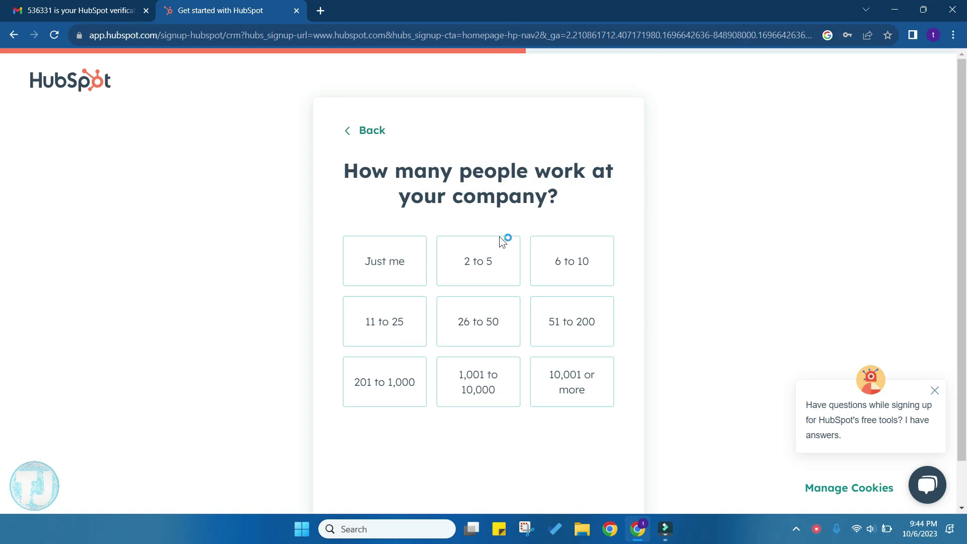
left_click(476, 255)
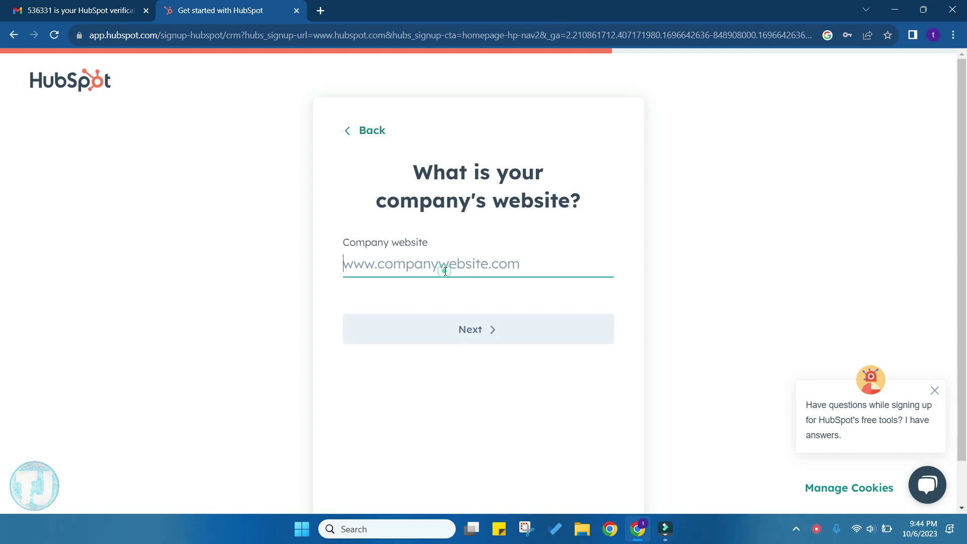
type("https://www.techjaspreet.com/")
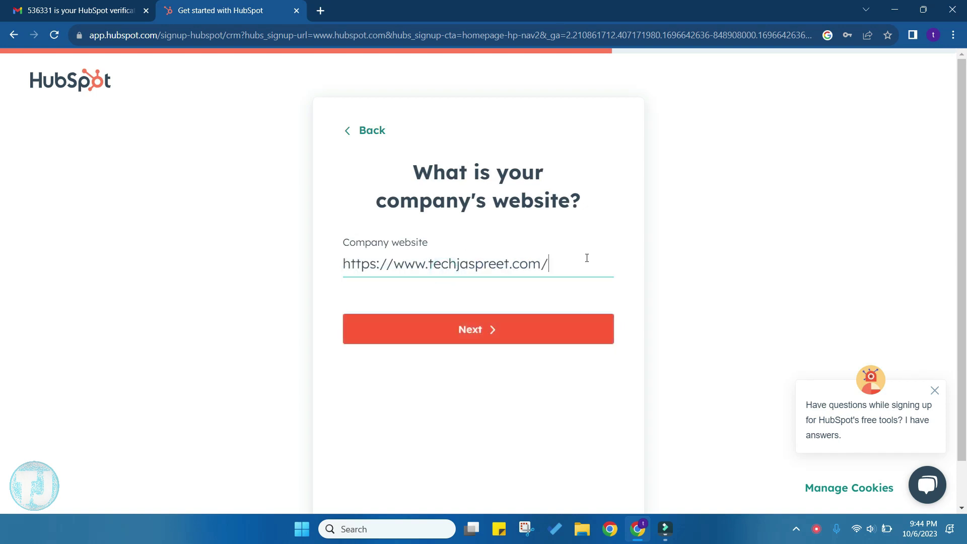
key("BackSpace")
double_click(392, 266)
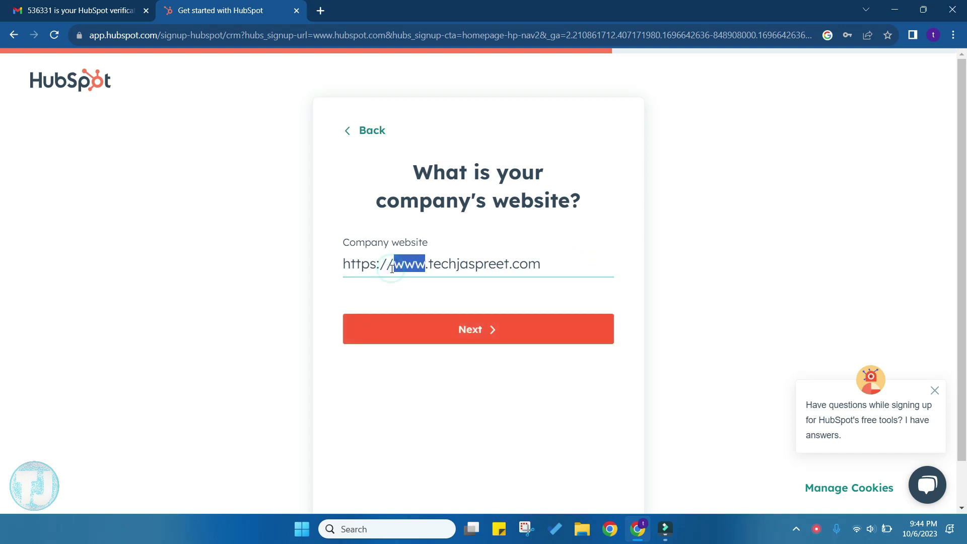
left_click(391, 266)
key("BackSpace")
key("BackSpace")
key("BackSpace")
key("BackSpace")
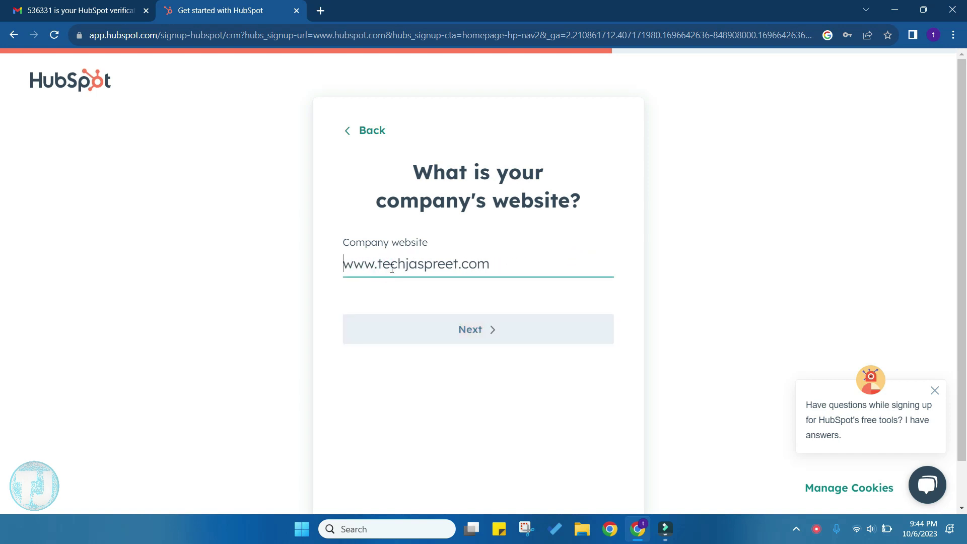
left_click(421, 341)
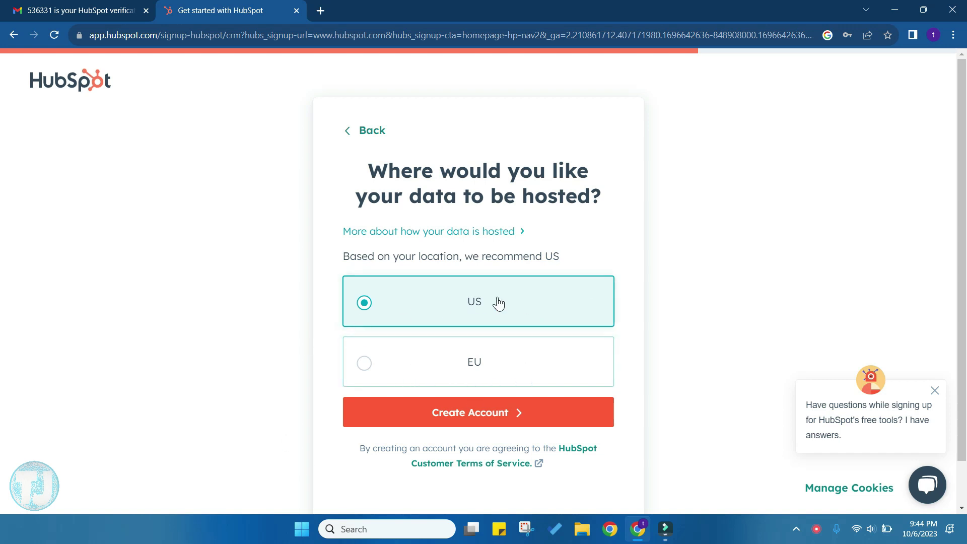
- Create the account with US data hosting and answer 'I have never used a CRM before'
left_click(452, 413)
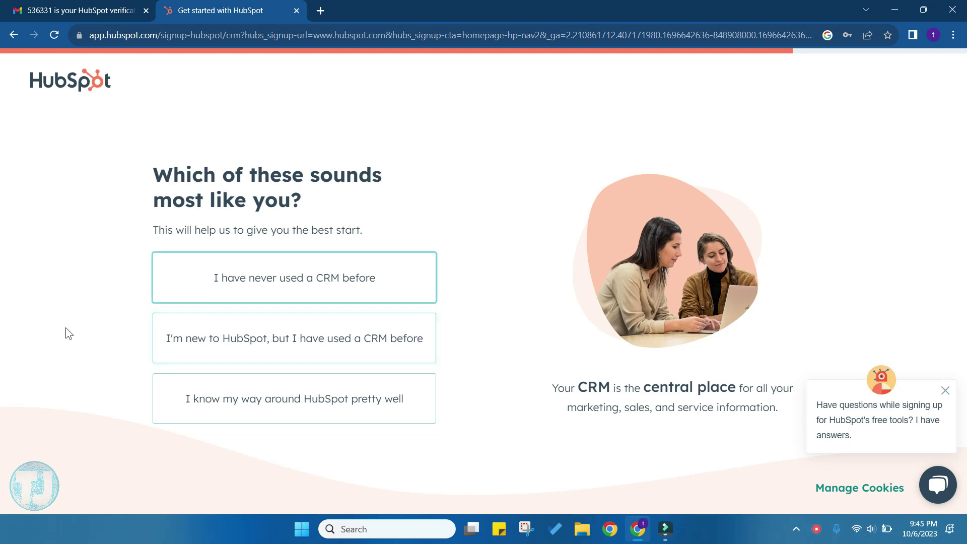
left_click(370, 300)
left_click(332, 291)
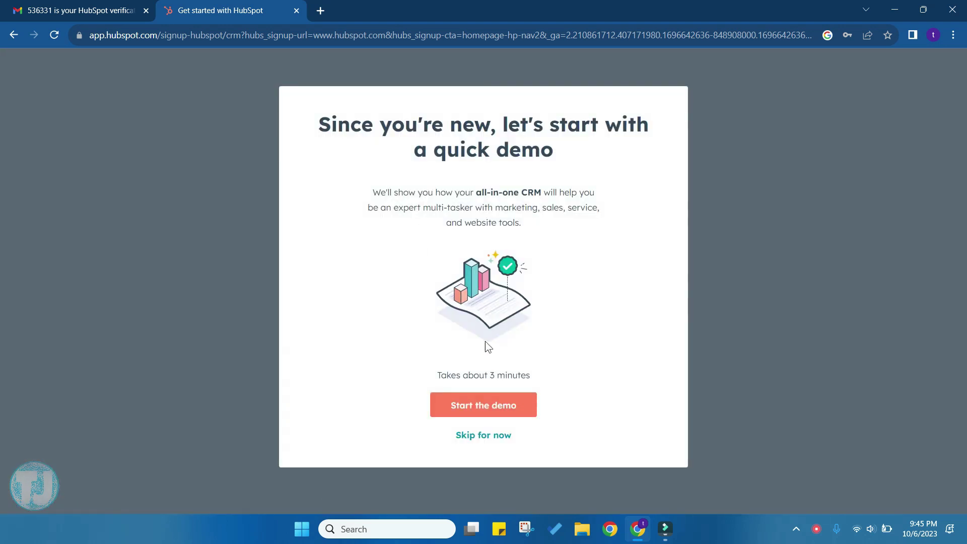
left_click(493, 408)
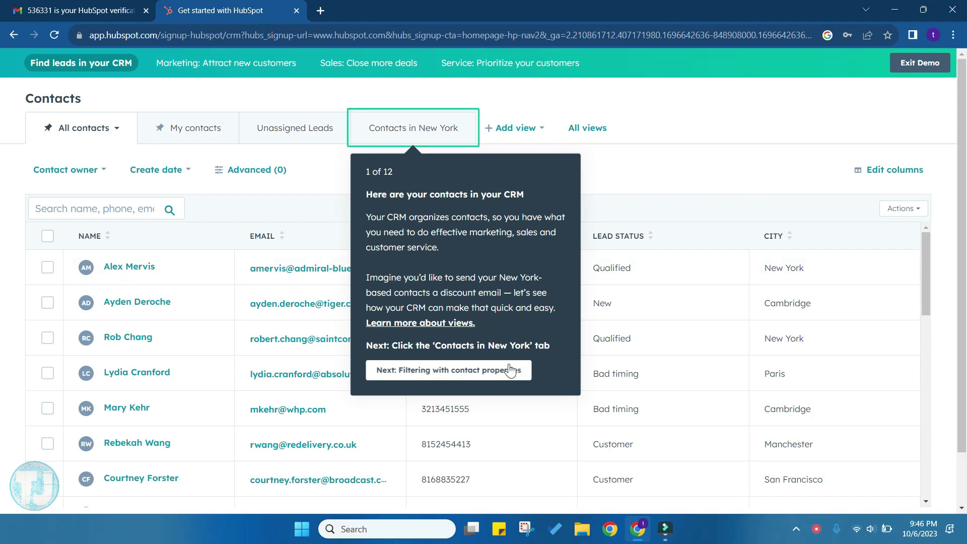
left_click(485, 380)
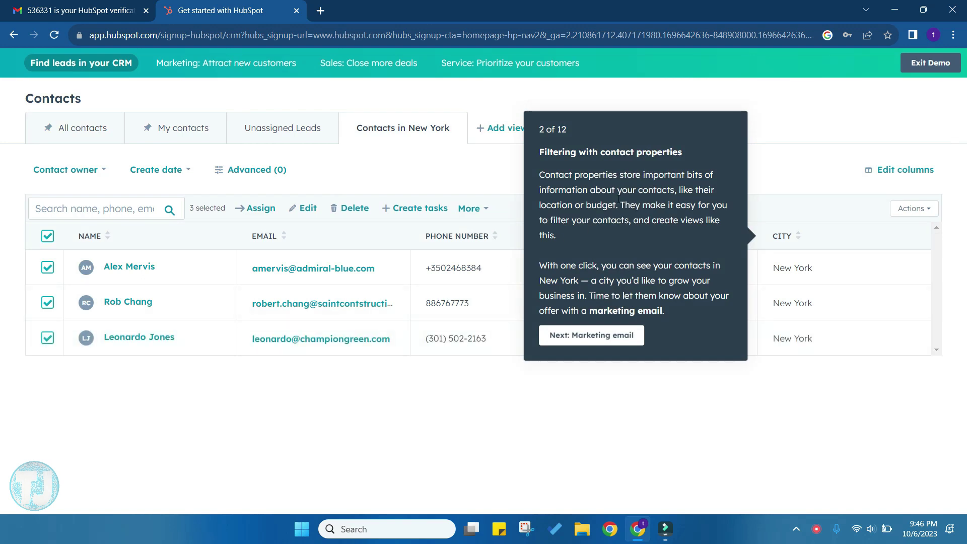
left_click(596, 339)
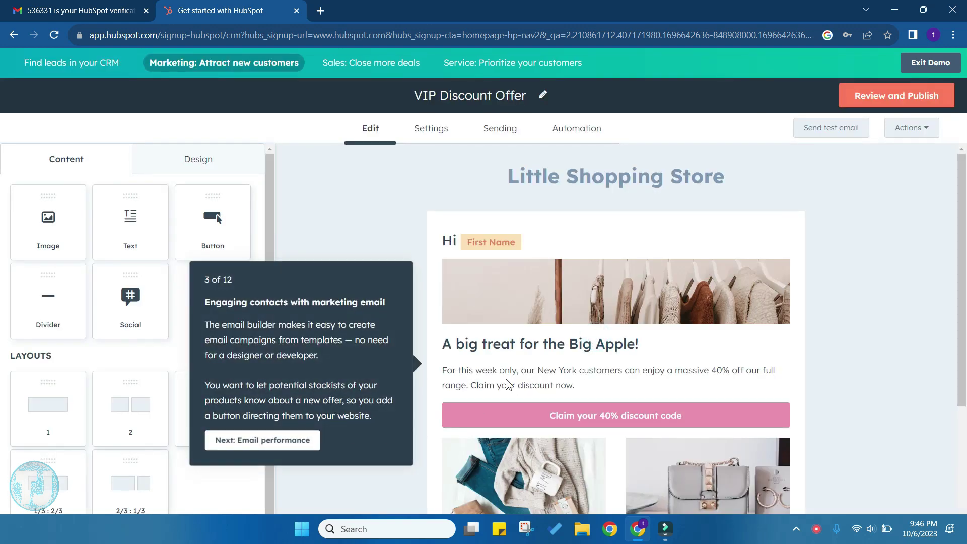
left_click(240, 440)
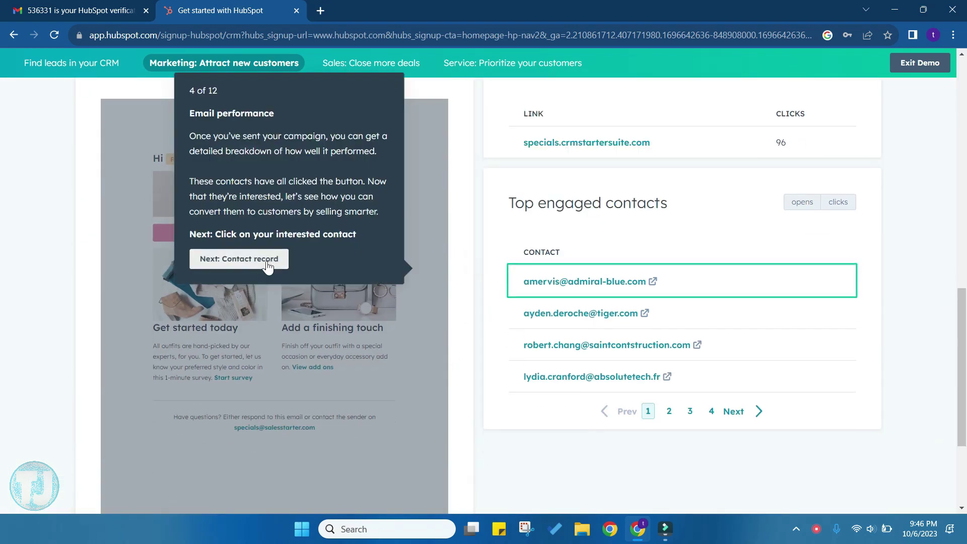
left_click(258, 260)
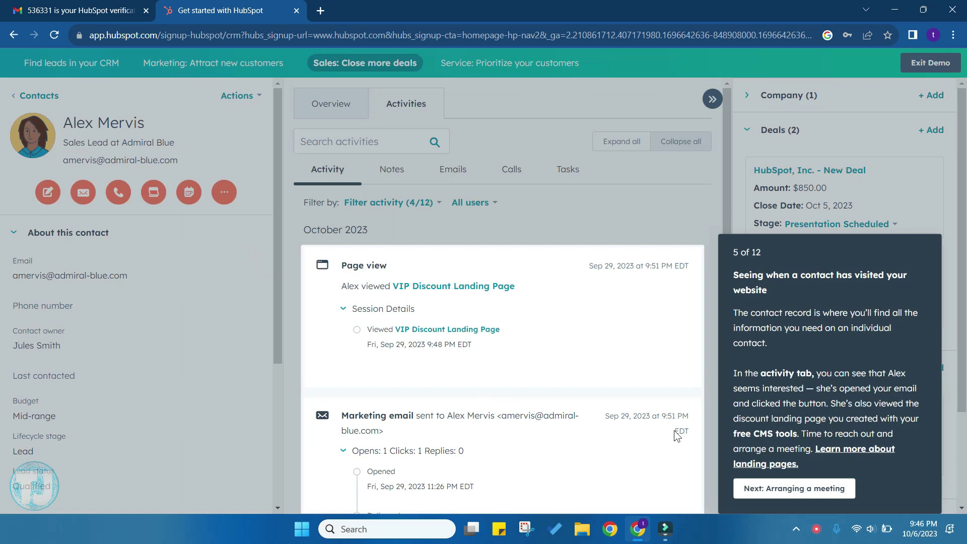
left_click(799, 488)
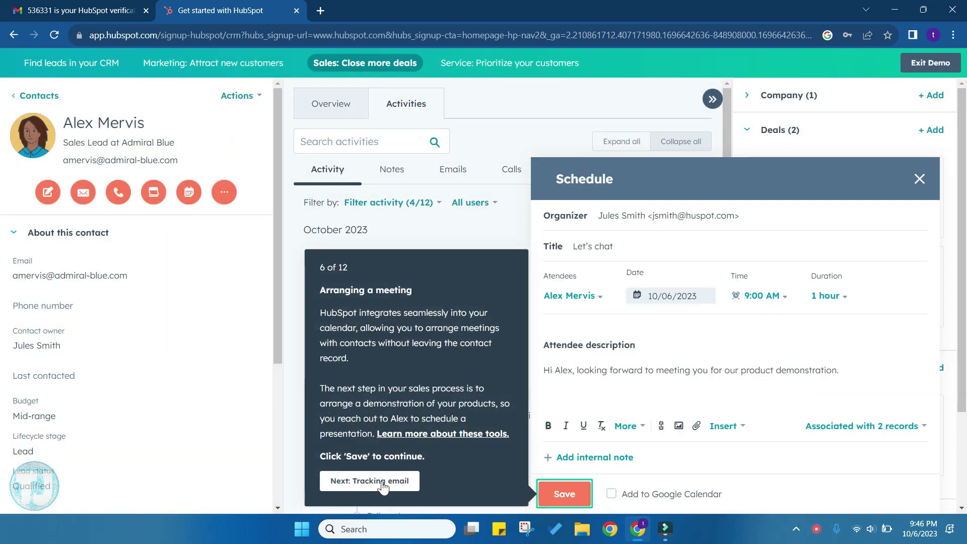
left_click(369, 481)
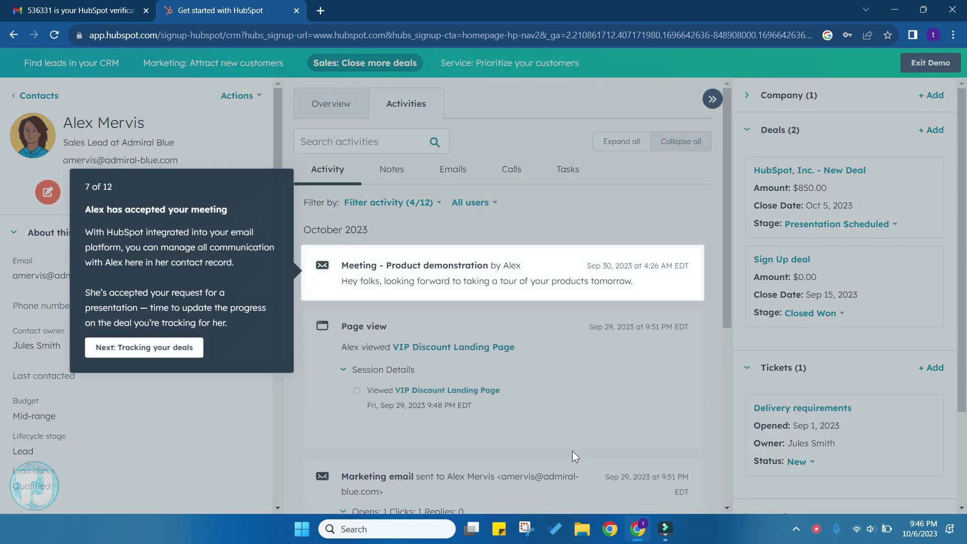
- Continue the demo through deal pipeline, closing, customer service and reporting to the final step
left_click(144, 346)
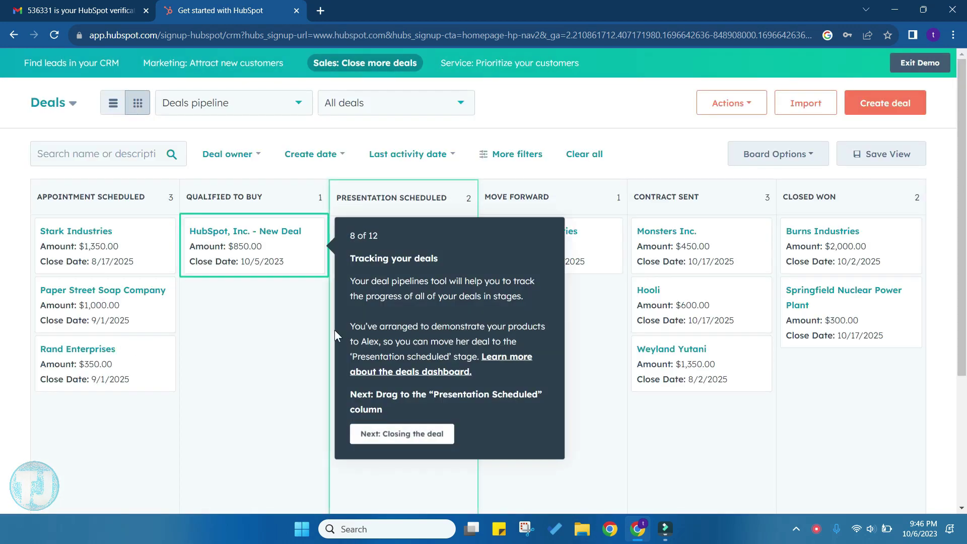
left_click(426, 433)
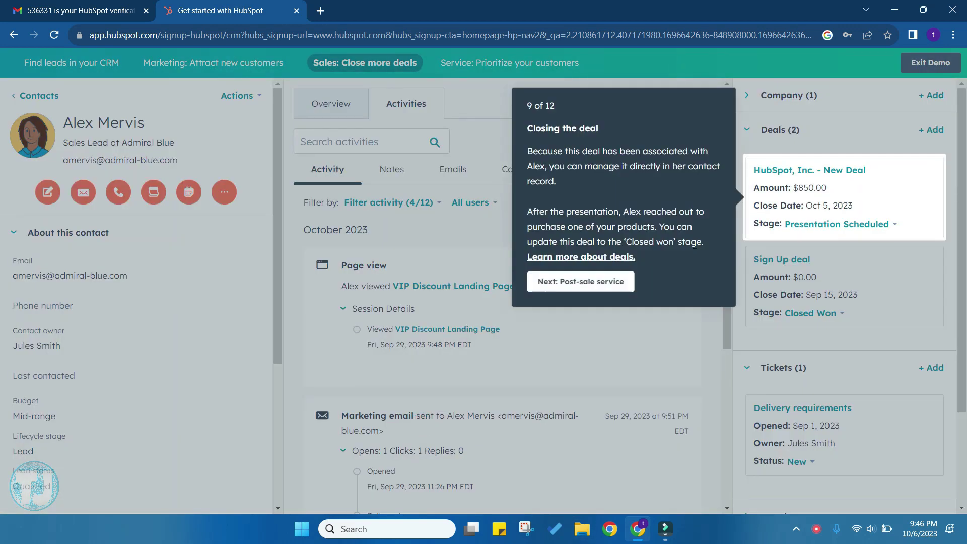
left_click(618, 283)
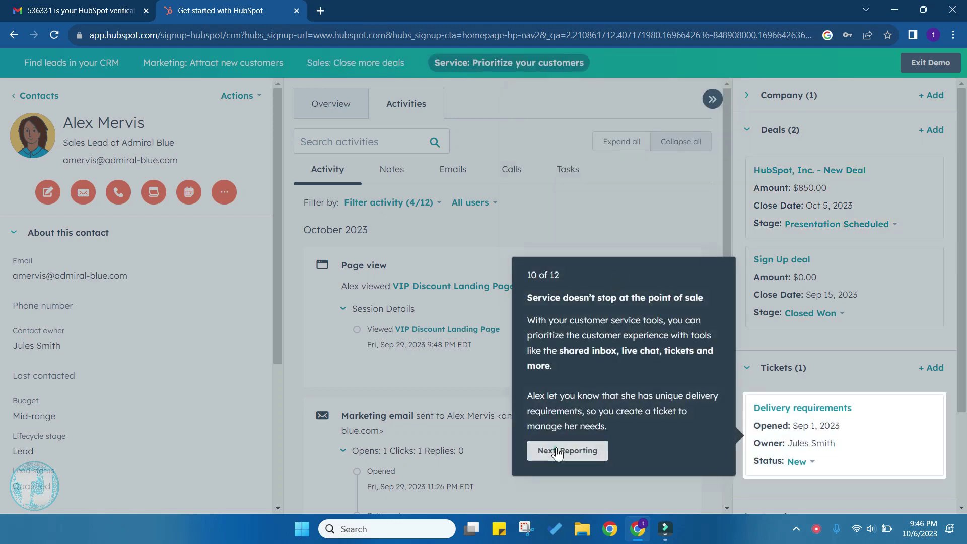
left_click(574, 451)
left_click(367, 301)
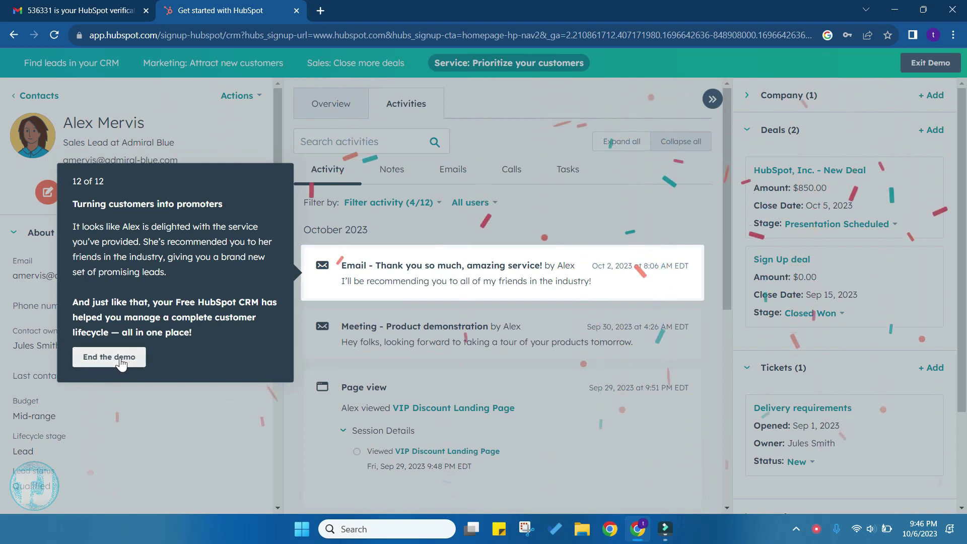
- End the demo, pick Marketing instead of Website (CMS), and begin setup
left_click(115, 363)
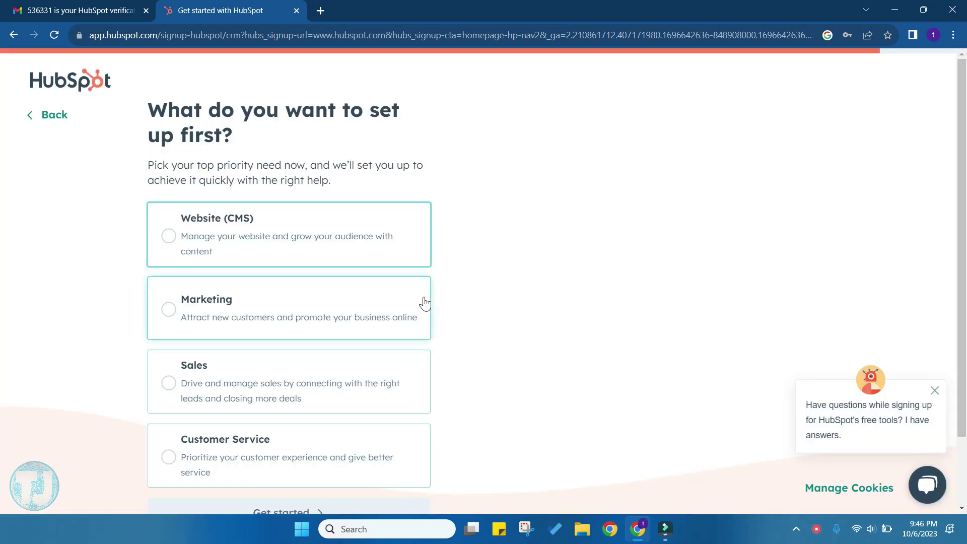
left_click(292, 243)
left_click(290, 309)
scroll(289, 310, "down", 1)
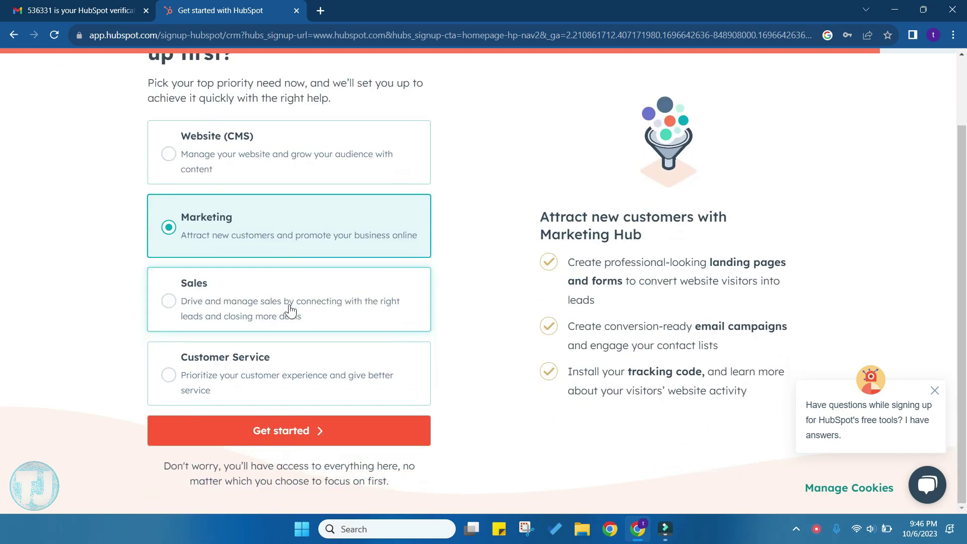
left_click(254, 434)
left_click(728, 303)
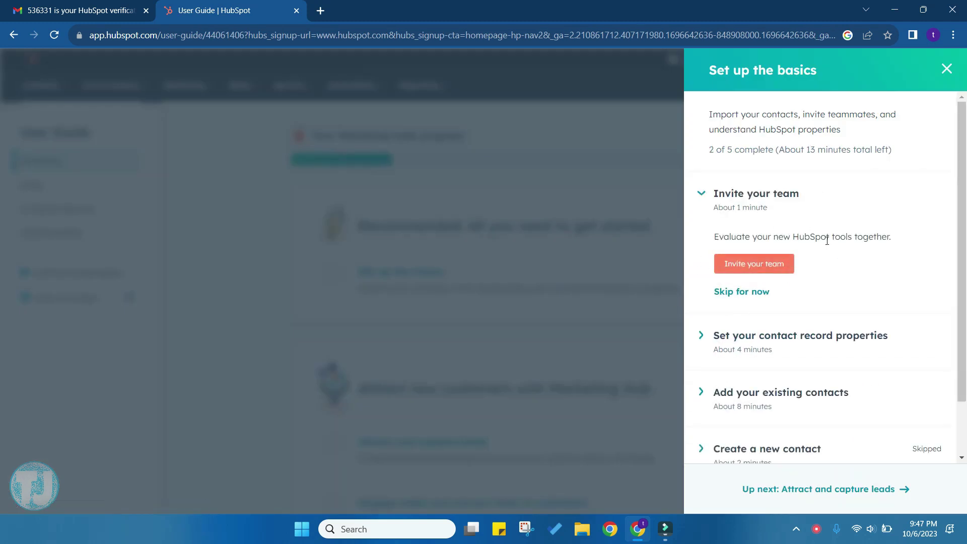
- Skip inviting the team, contact properties, existing contacts and first-form tasks
left_click(751, 293)
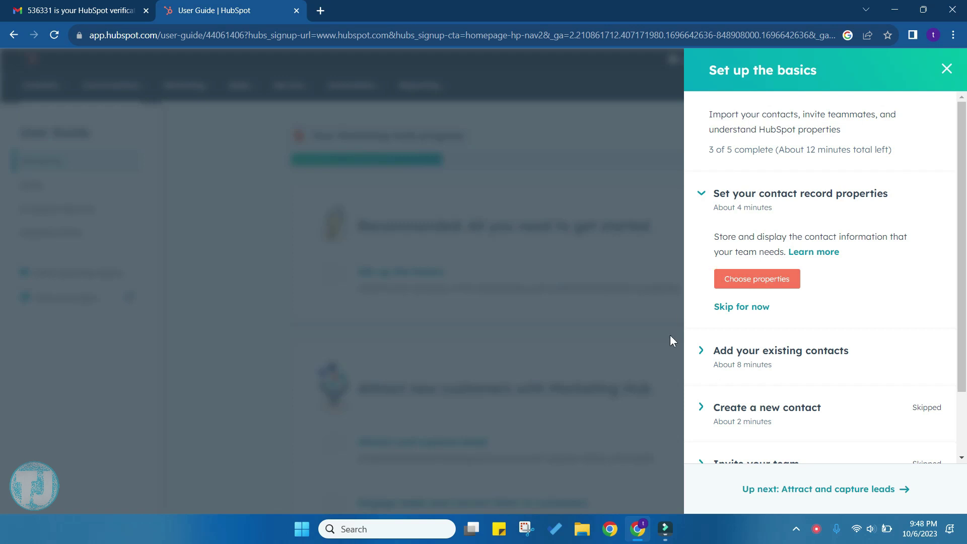
left_click(757, 309)
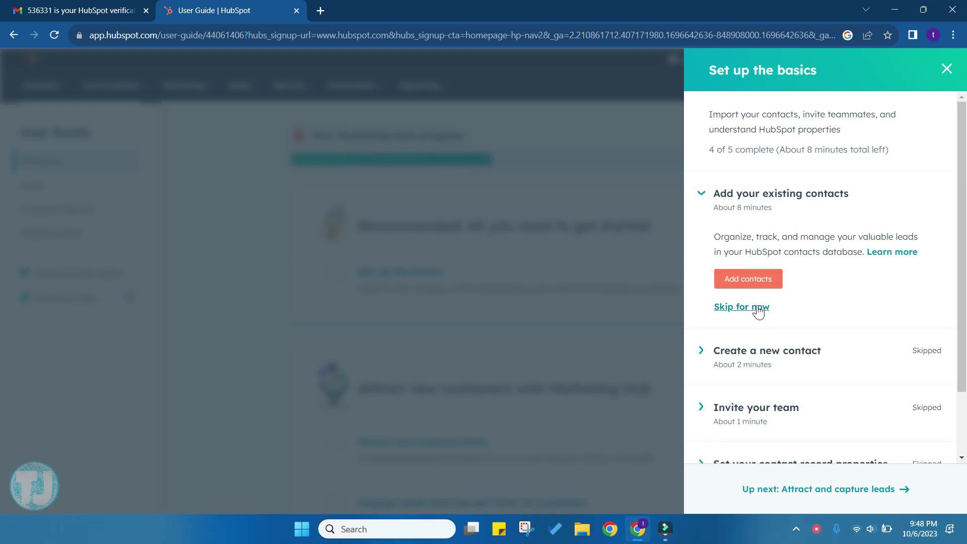
left_click(729, 306)
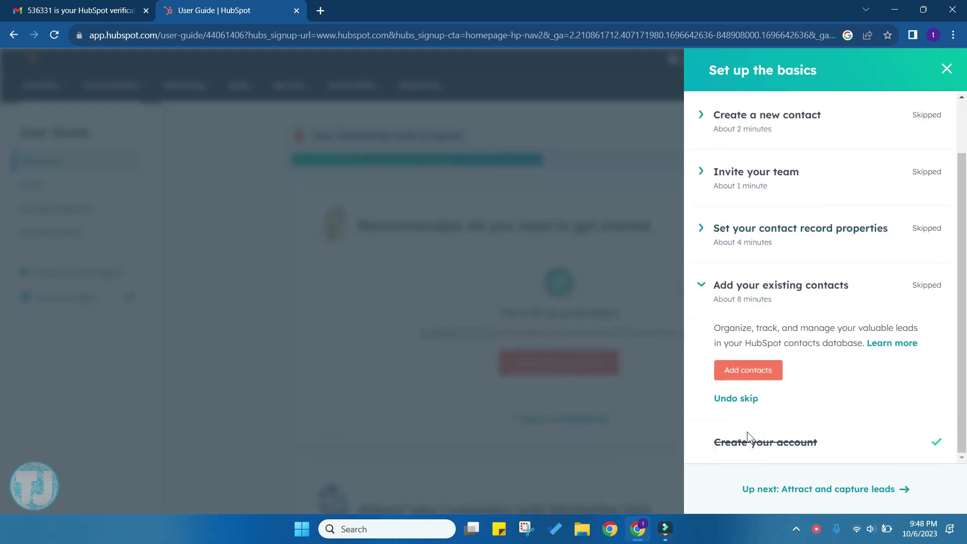
left_click(833, 491)
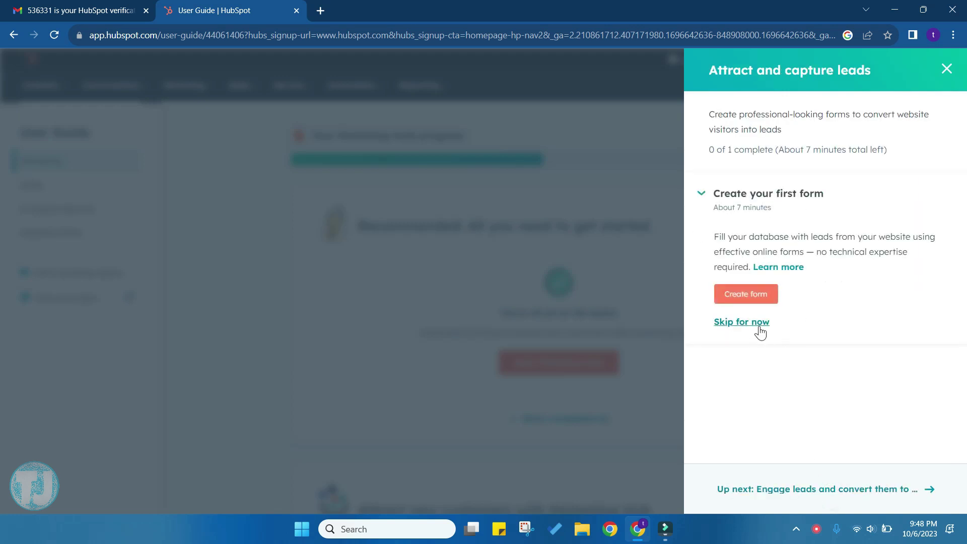
left_click(755, 324)
left_click(852, 489)
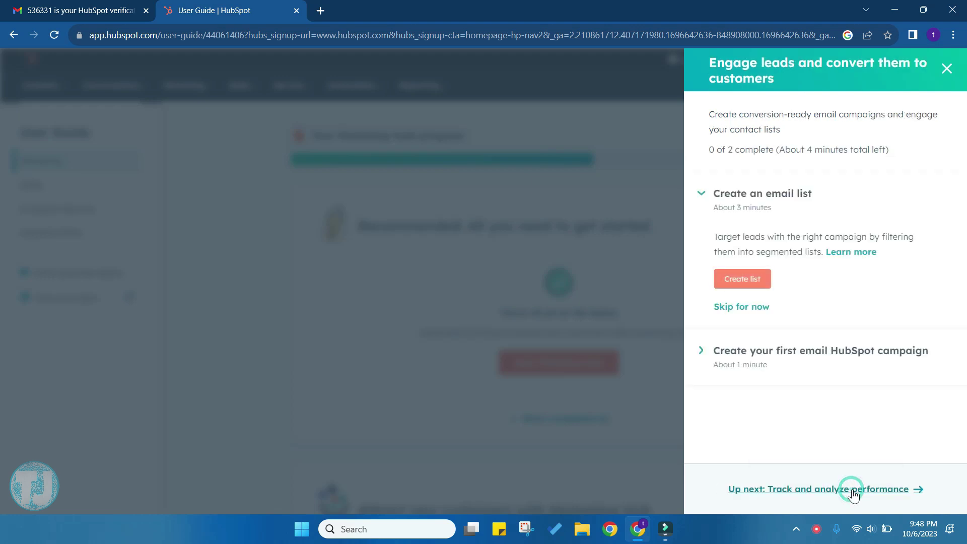
- Close the checklist panel so the finished basics task appears at 100%
left_click(946, 68)
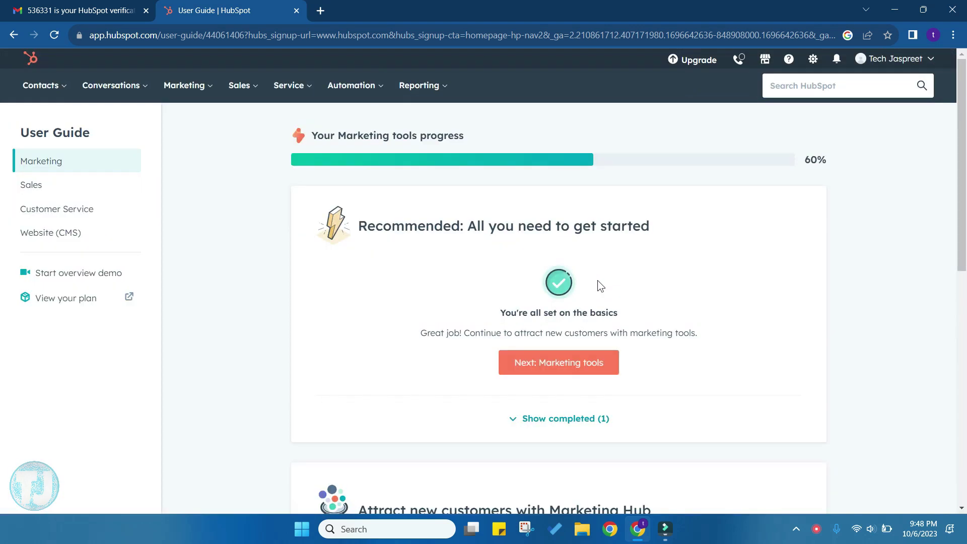